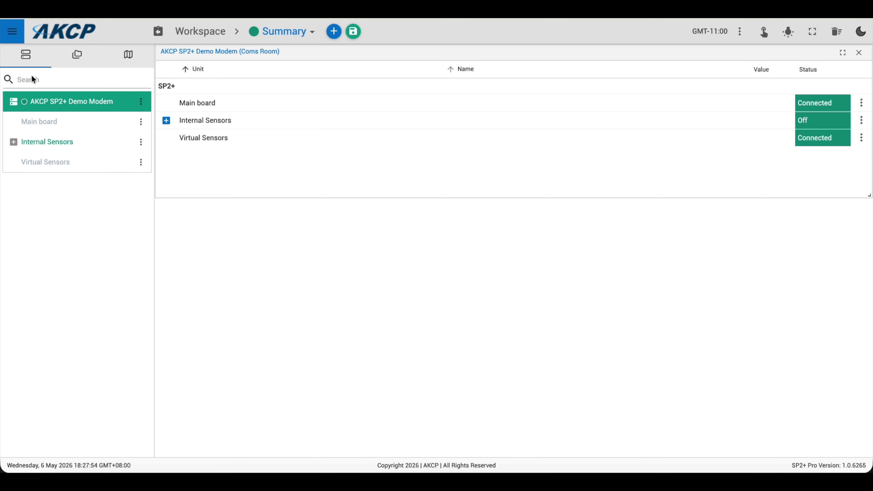
Step: Open the SP2+ unit's Modem settings and check the SIM status, network mode and signal level
click(14, 34)
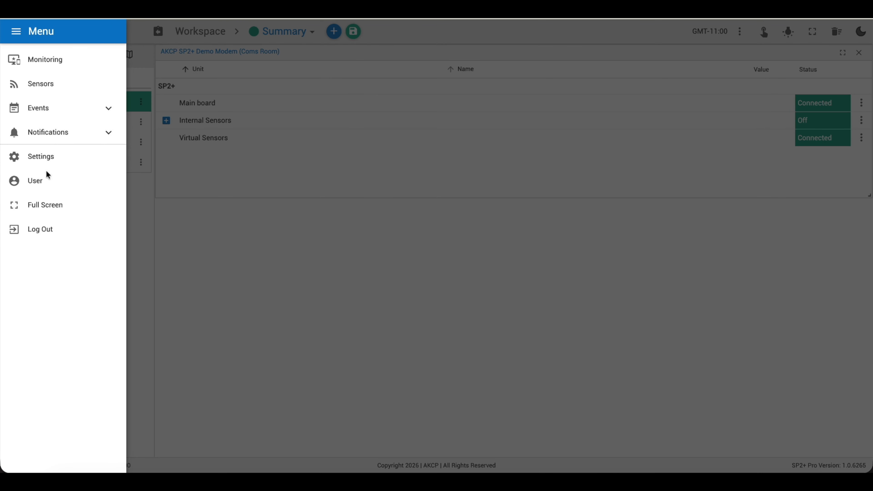
click(42, 158)
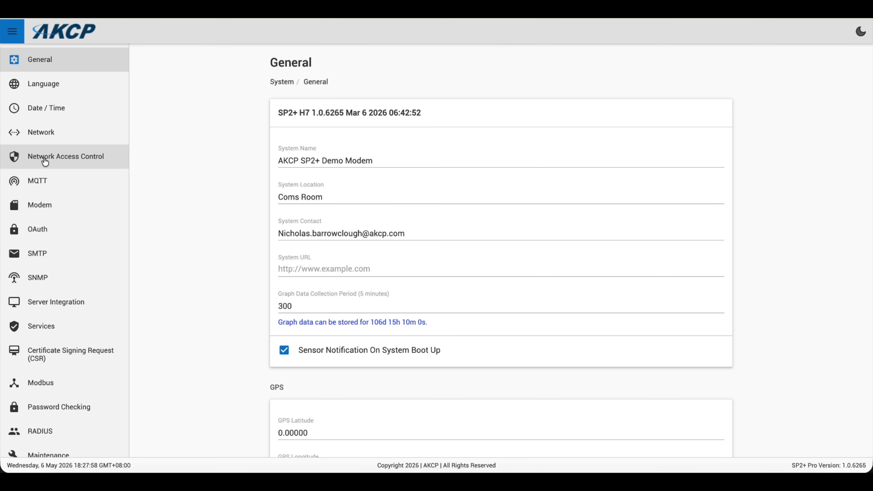
scroll(72, 307, down, 3)
scroll(73, 308, up, 3)
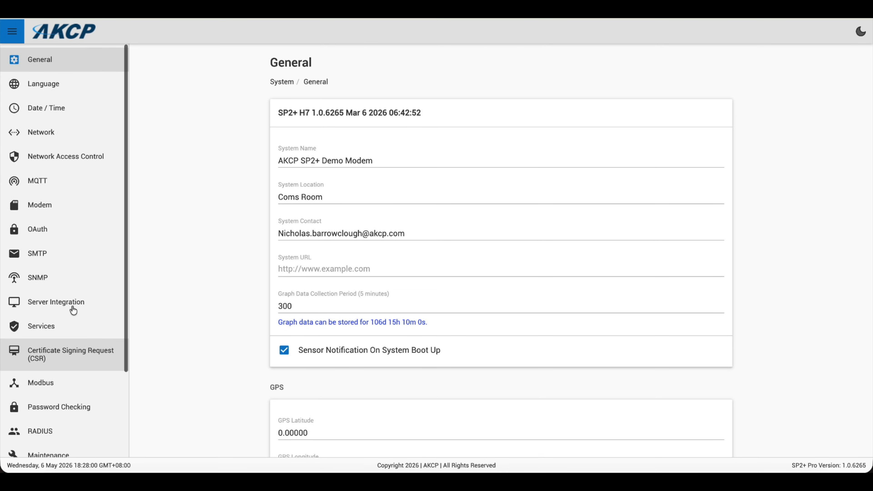
click(47, 205)
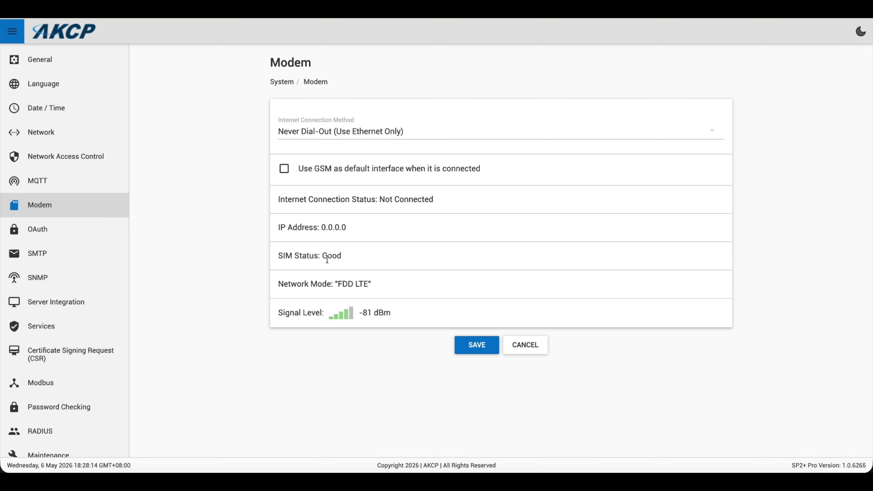
Step: Review the SP2+ unit's MQTT settings, including the connection status, MQTT mode, keep-alive and broadcast options
click(41, 185)
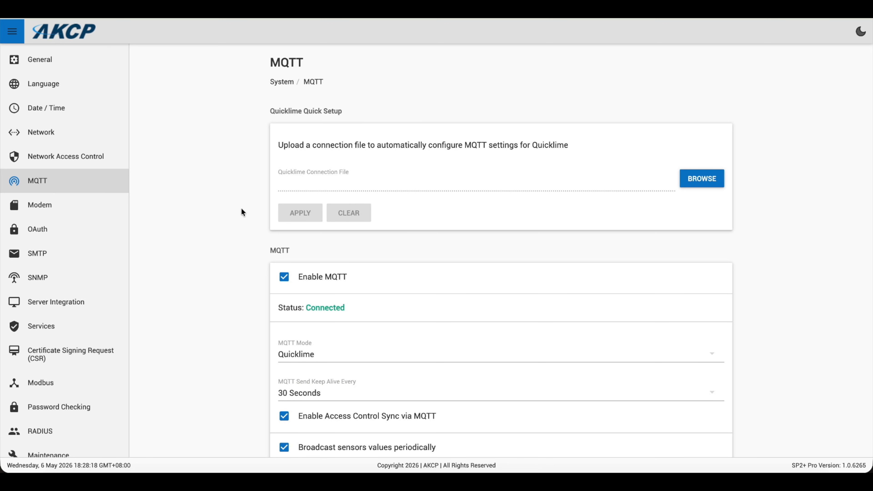
scroll(504, 298, down, 3)
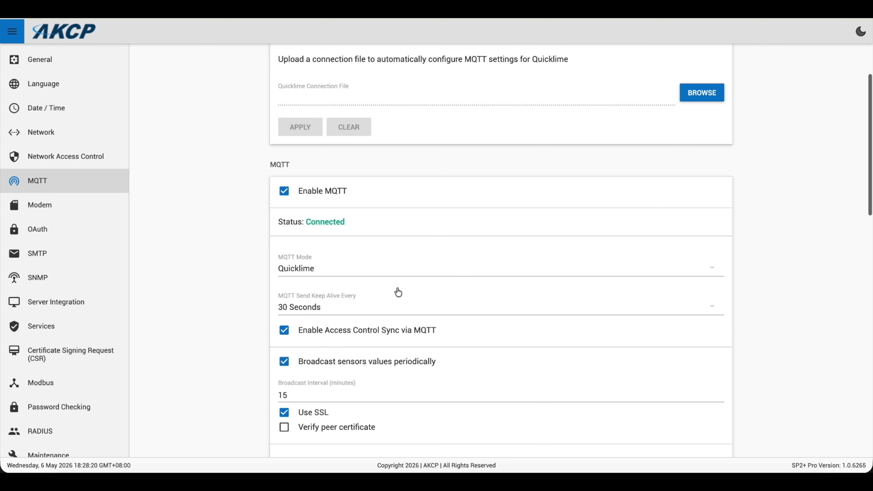
scroll(508, 325, down, 2)
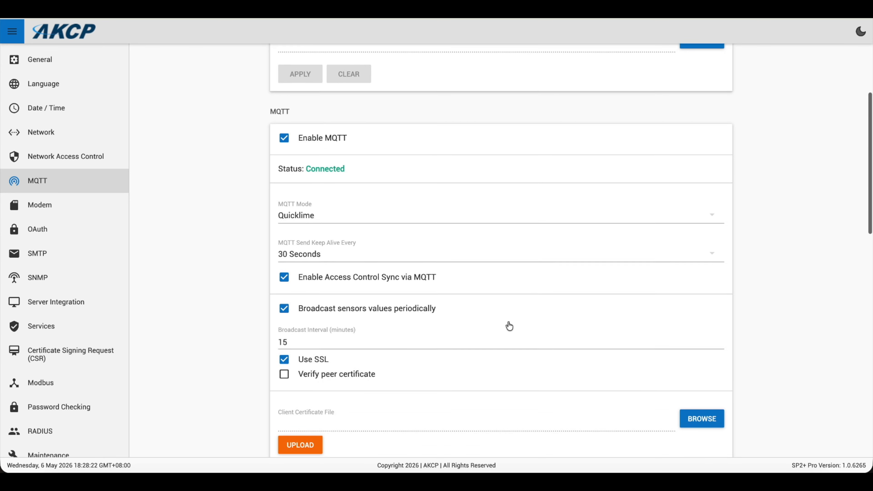
scroll(509, 325, up, 5)
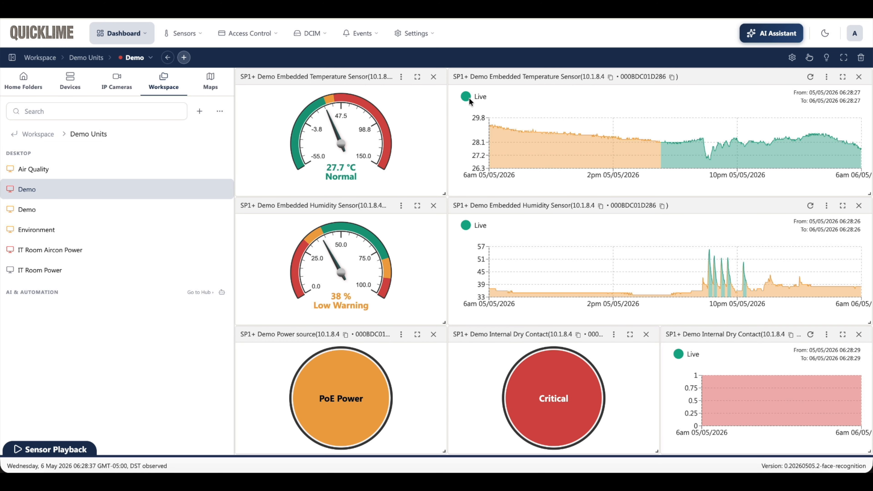
Step: Switch to Quicklime and start a new notification action of the SMS type
click(373, 36)
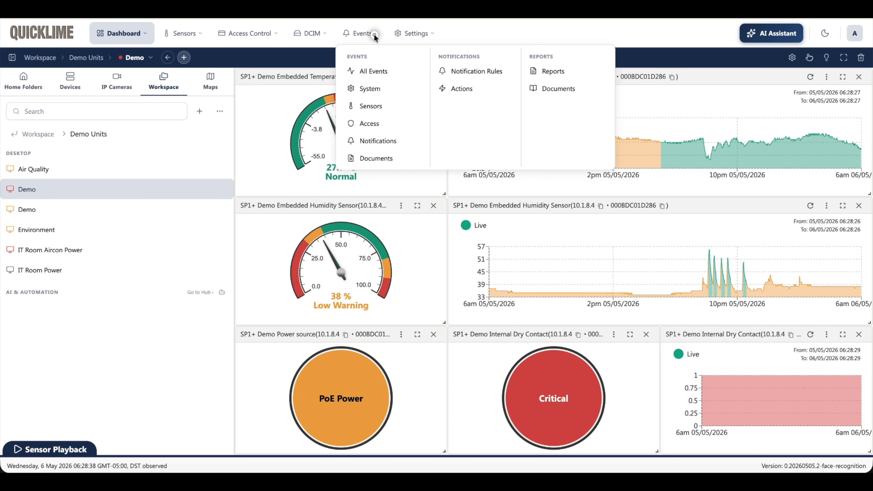
click(459, 90)
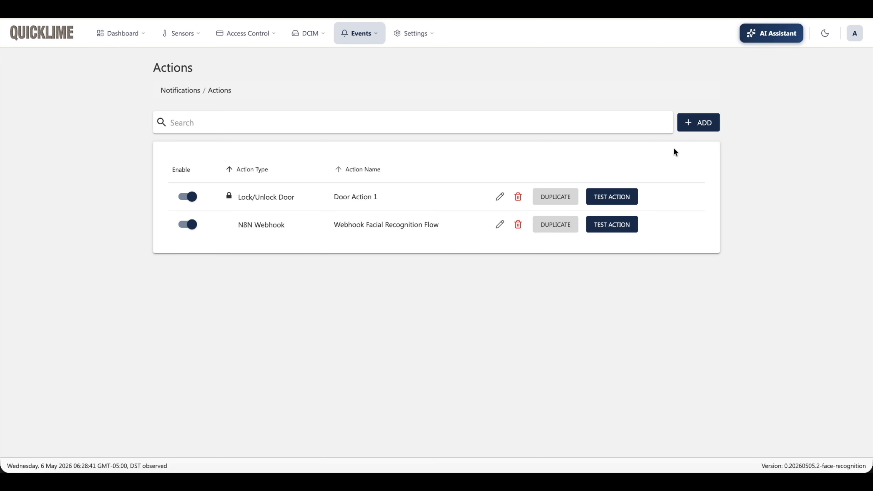
click(696, 126)
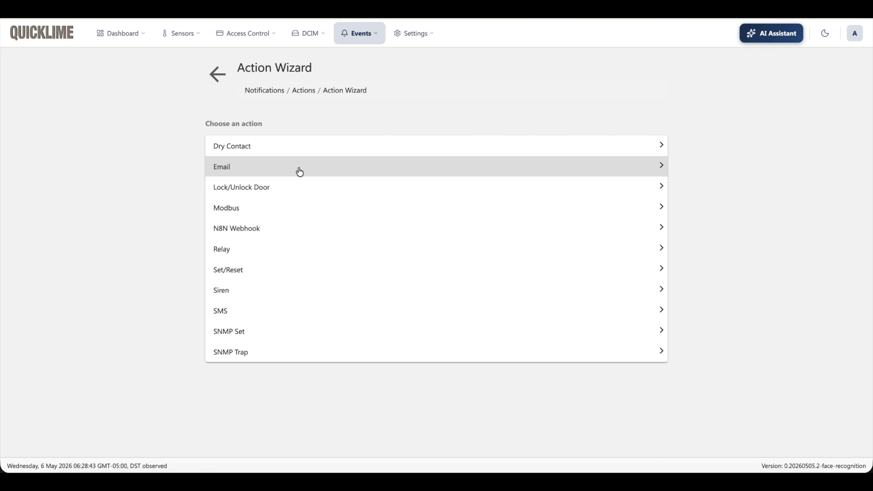
click(235, 316)
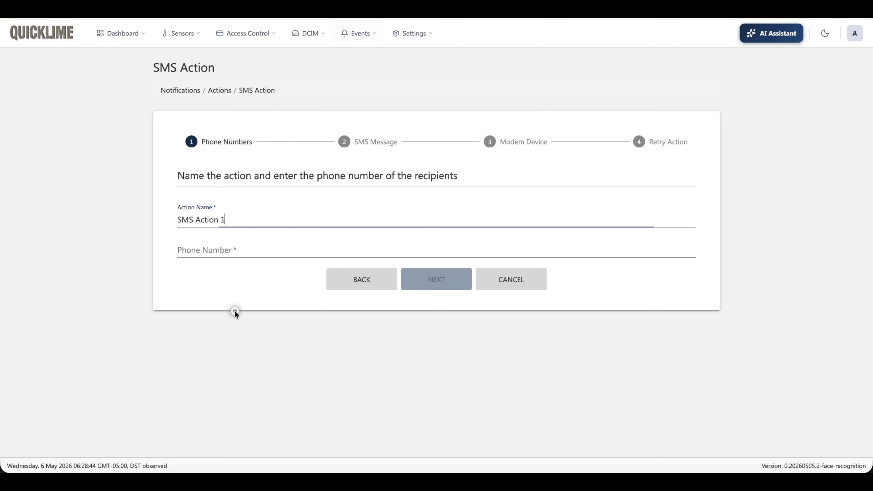
Step: Enter the recipient's phone number, name the action SMS Demo Action, and continue to the message content
click(214, 249)
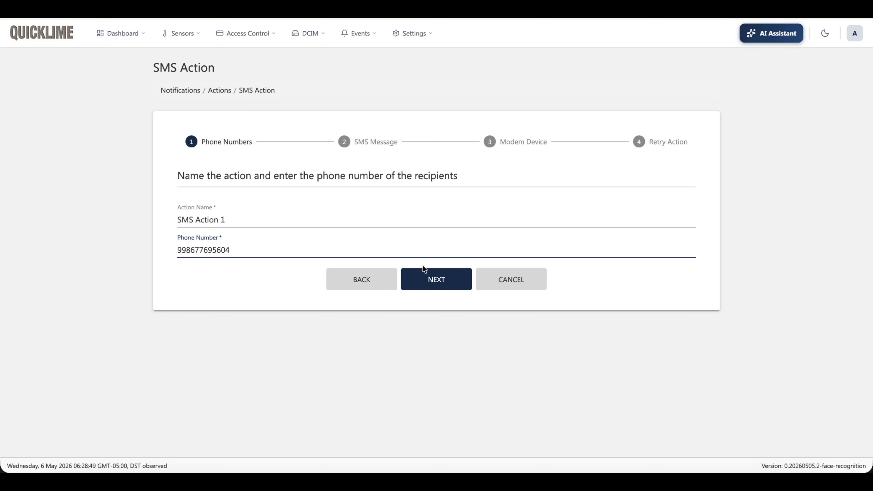
drag(237, 219, 133, 206)
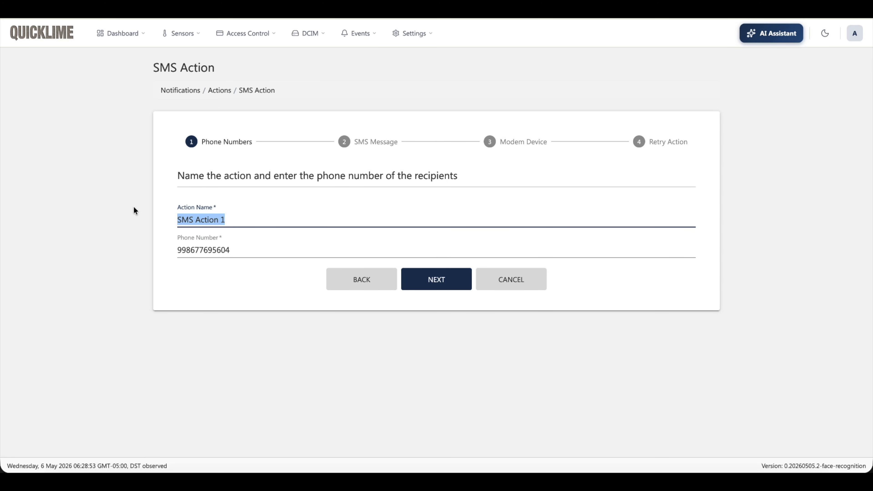
text(SMS Demo)
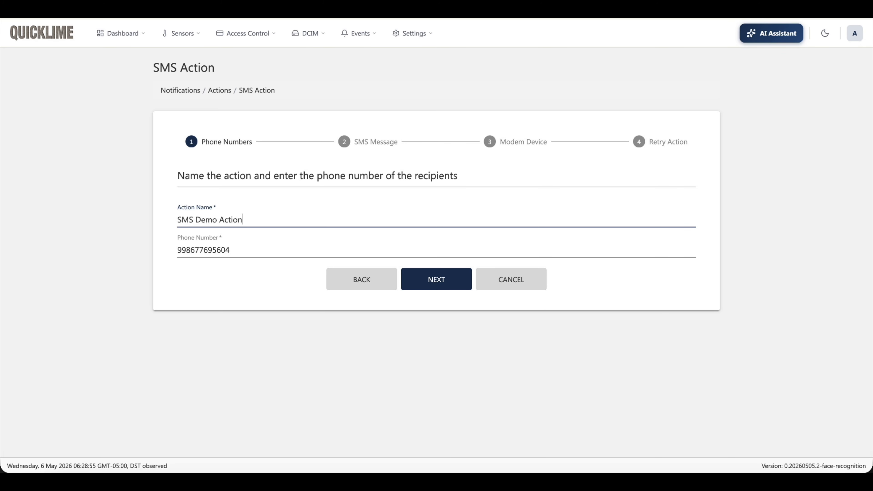
click(444, 279)
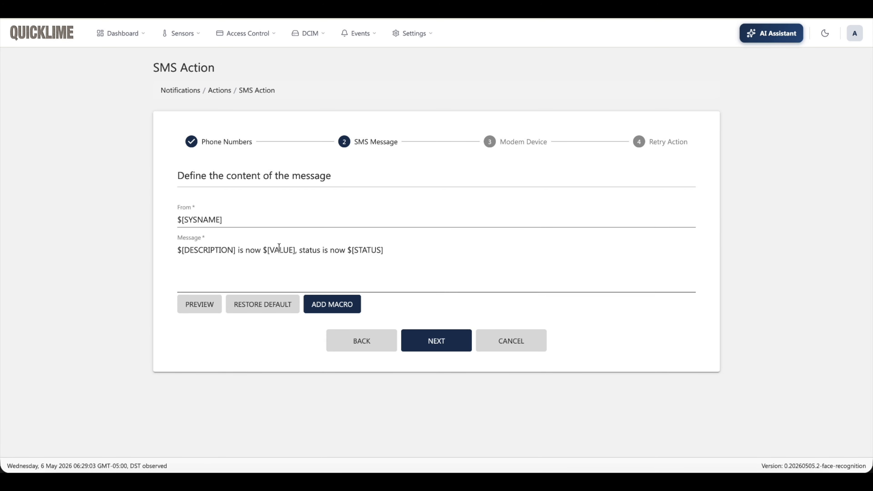
Step: Look over the available message macros, then accept the default SMS sender and message text
click(338, 304)
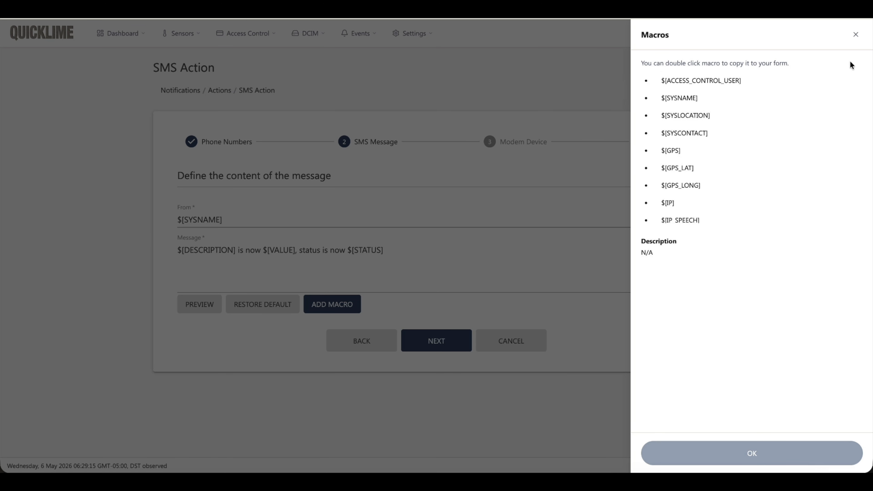
click(859, 38)
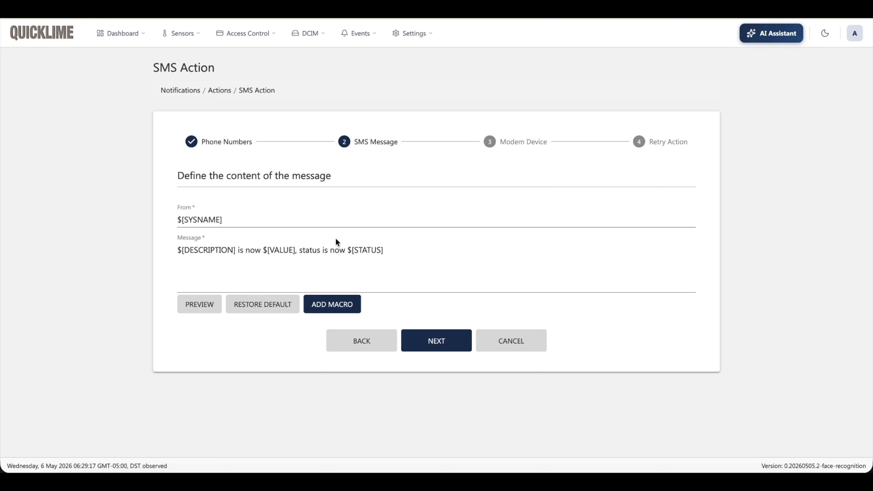
click(435, 340)
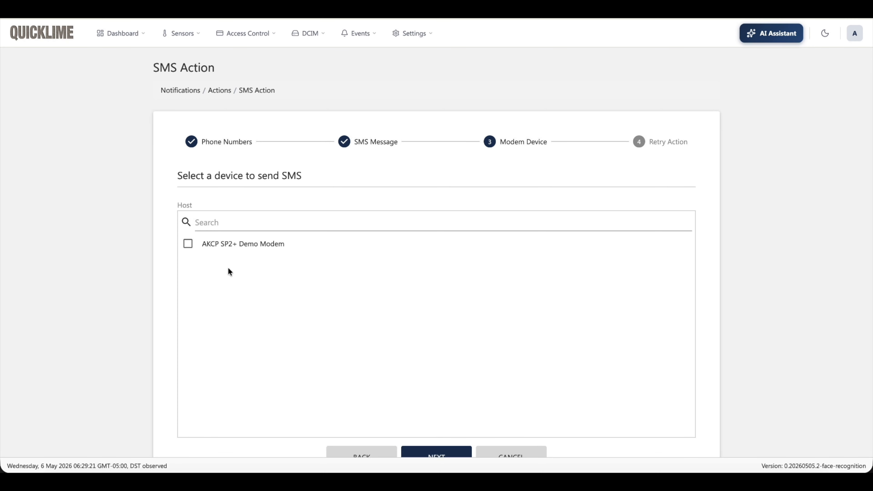
Step: Select AKCP SP2+ Demo Modem as the sending device and finish the SMS action with 3 retries at a 15-second interval
click(188, 244)
scroll(460, 323, down, 2)
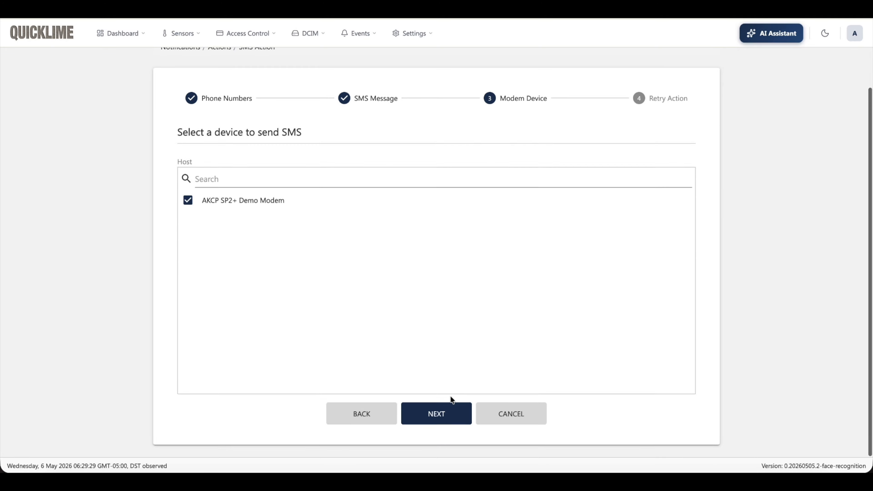
click(445, 410)
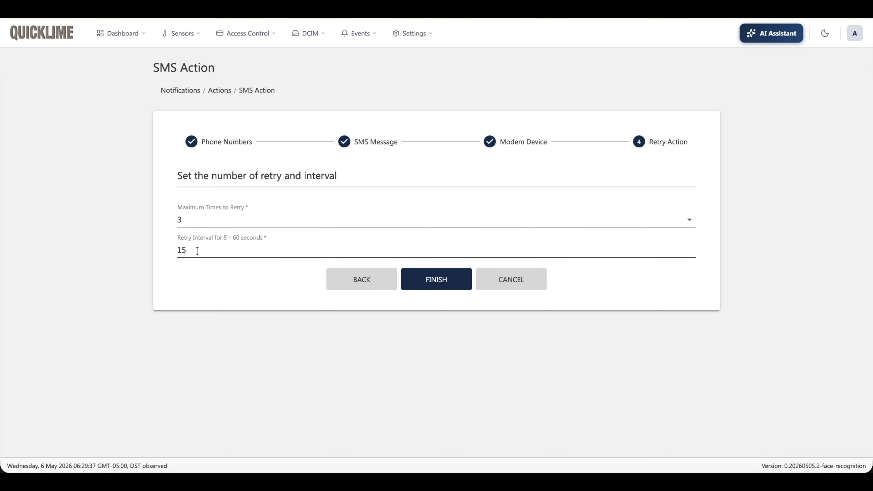
click(441, 278)
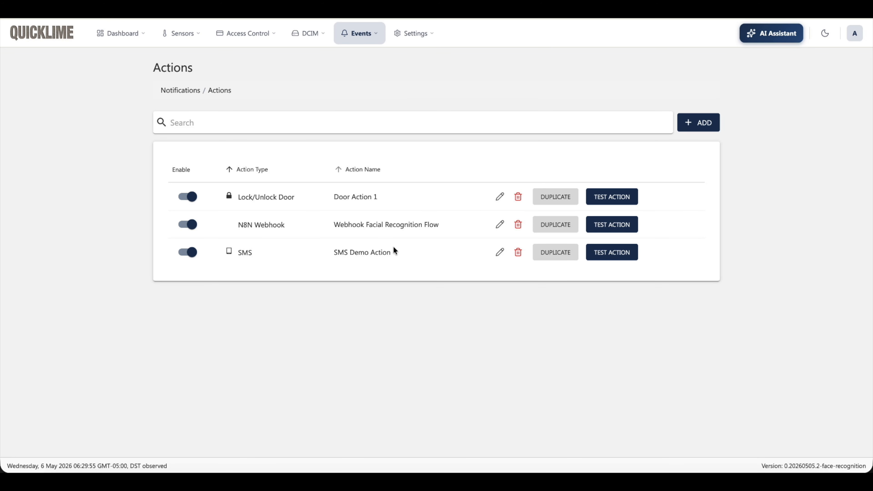
Step: Start a new rule in the Notification Rules list
click(361, 33)
click(473, 74)
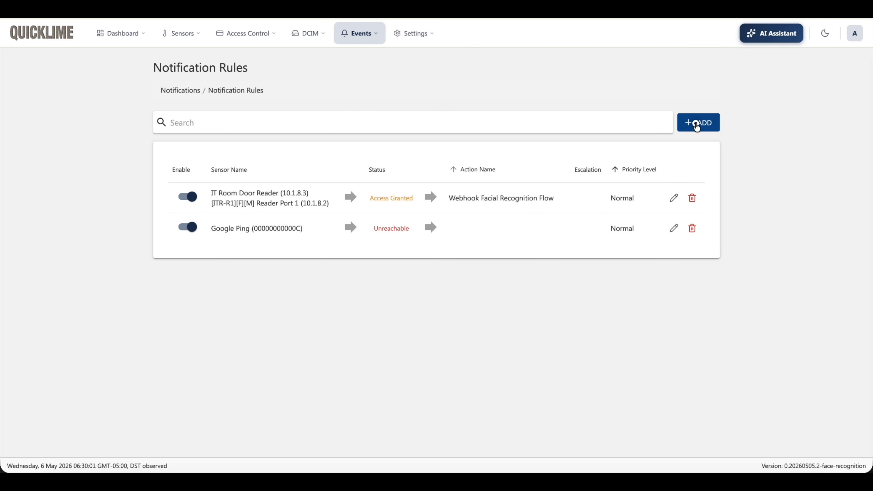
click(697, 124)
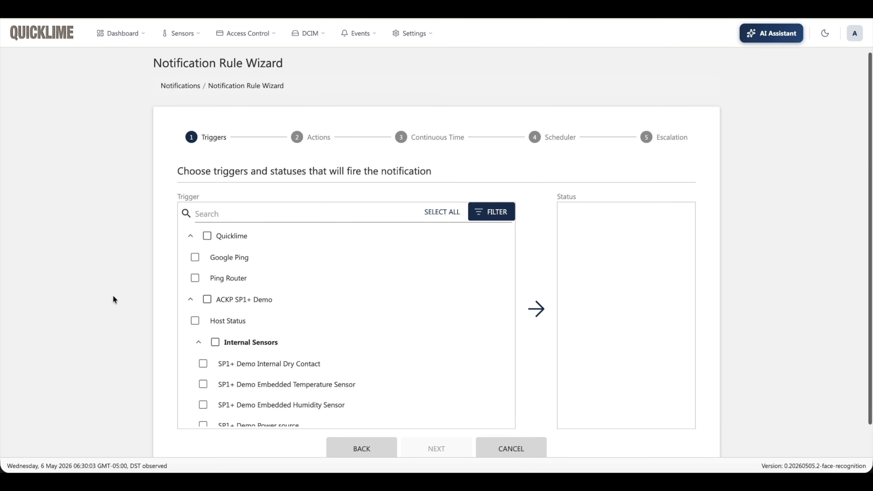
Step: Set Ping Router with the Unreachable status as the rule's trigger and continue to the actions
scroll(113, 298, down, 1)
scroll(191, 279, down, 2)
scroll(335, 270, down, 10)
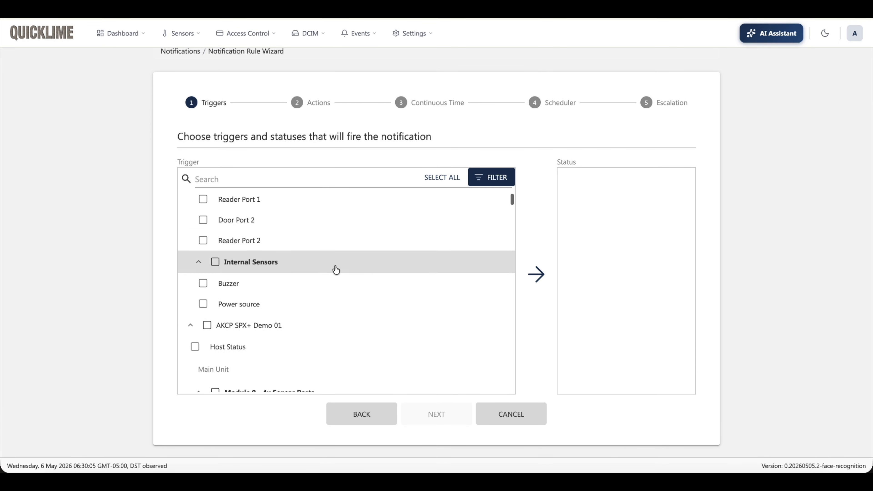
scroll(336, 270, down, 1)
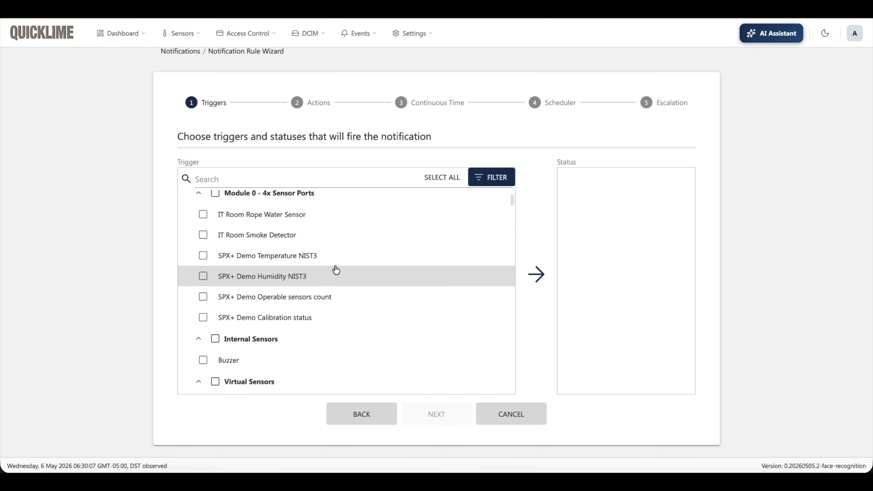
scroll(336, 270, up, 15)
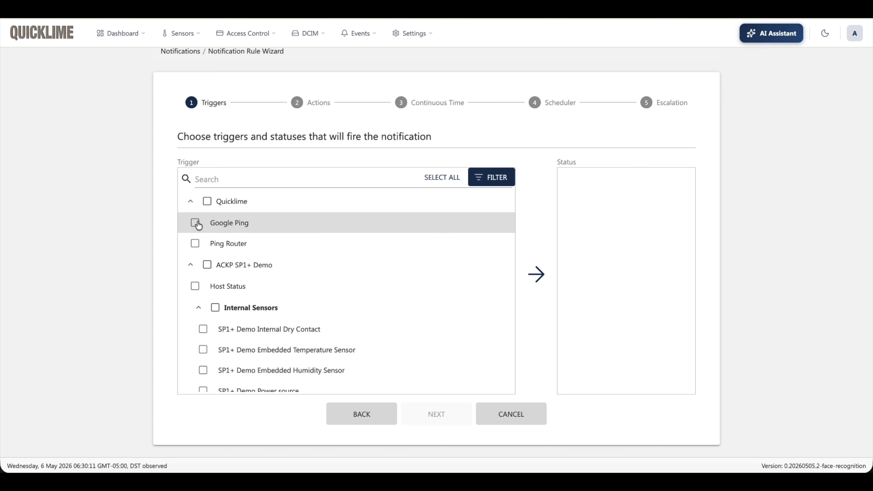
click(195, 243)
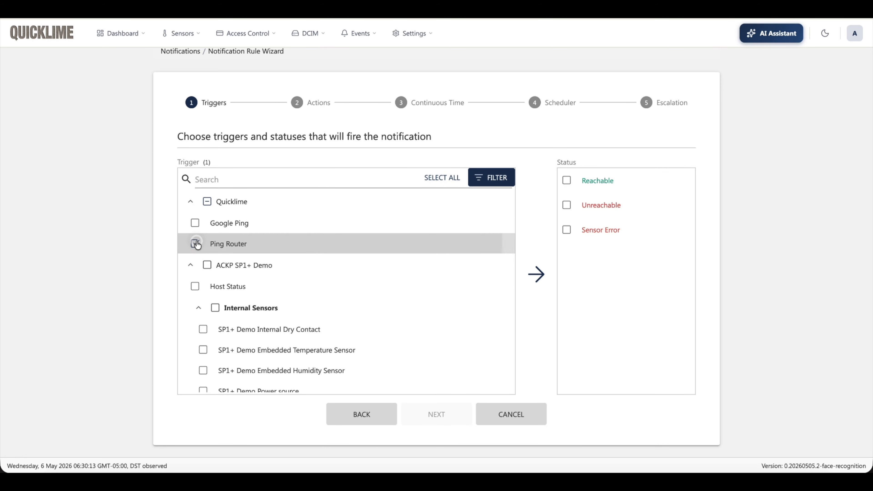
click(196, 244)
click(194, 243)
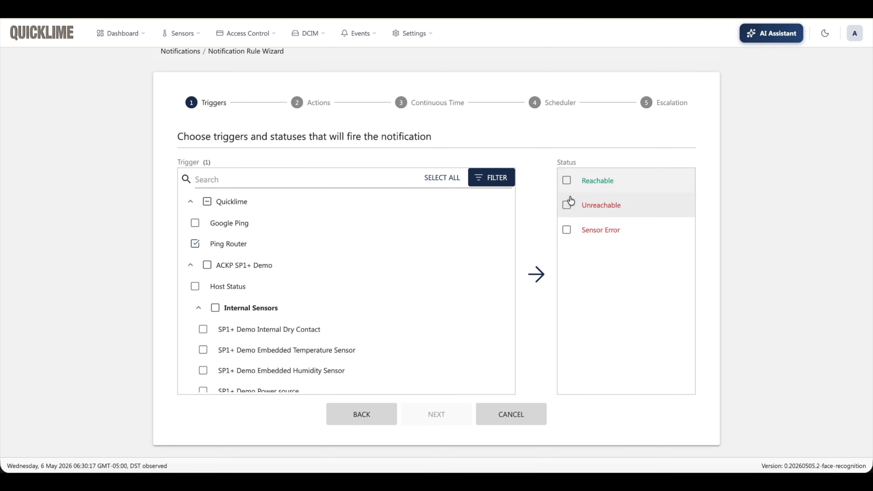
click(566, 205)
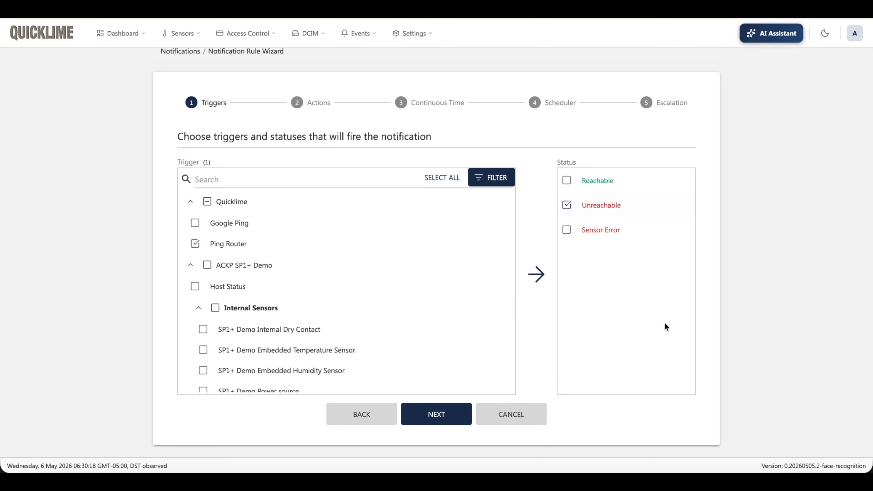
click(441, 414)
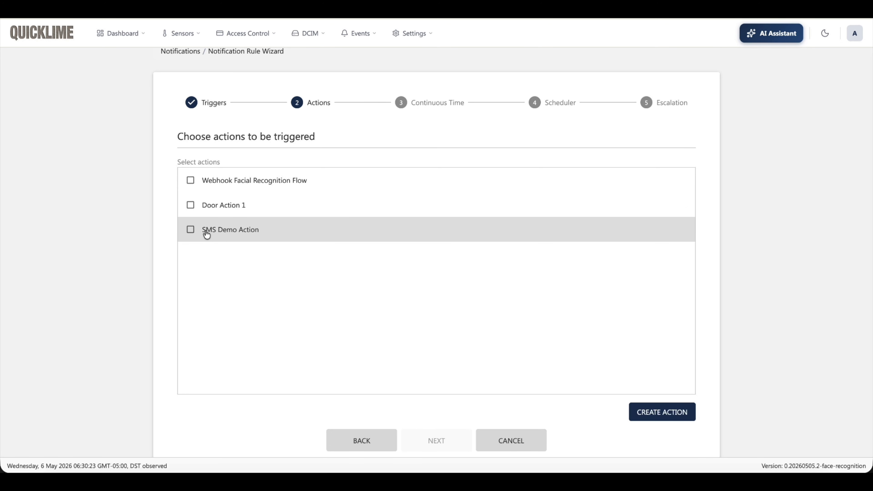
Step: Assign SMS Demo Action to the rule and set the continuous time for Unreachable to 10 seconds
click(191, 230)
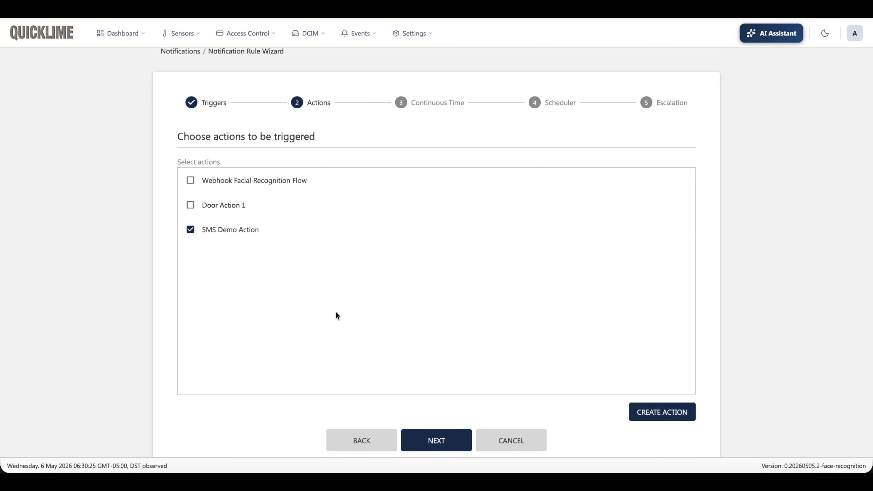
click(451, 441)
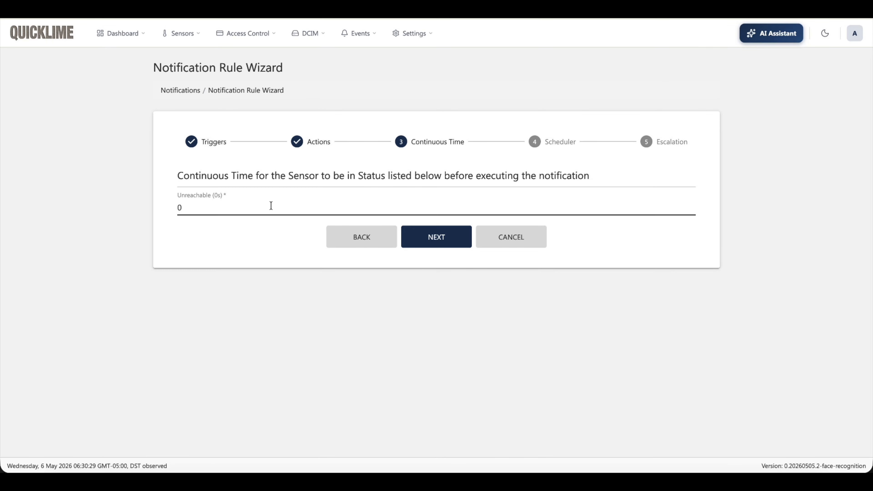
click(245, 203)
drag(245, 203, 149, 205)
text(10)
click(352, 441)
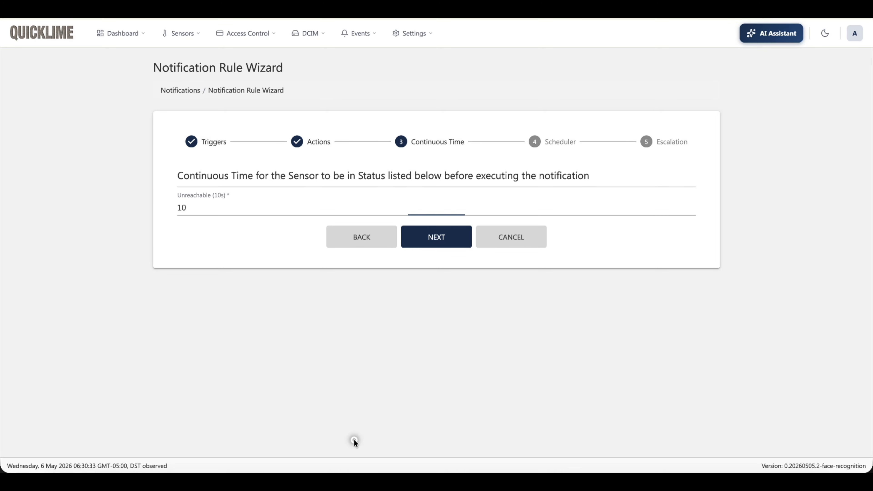
click(449, 244)
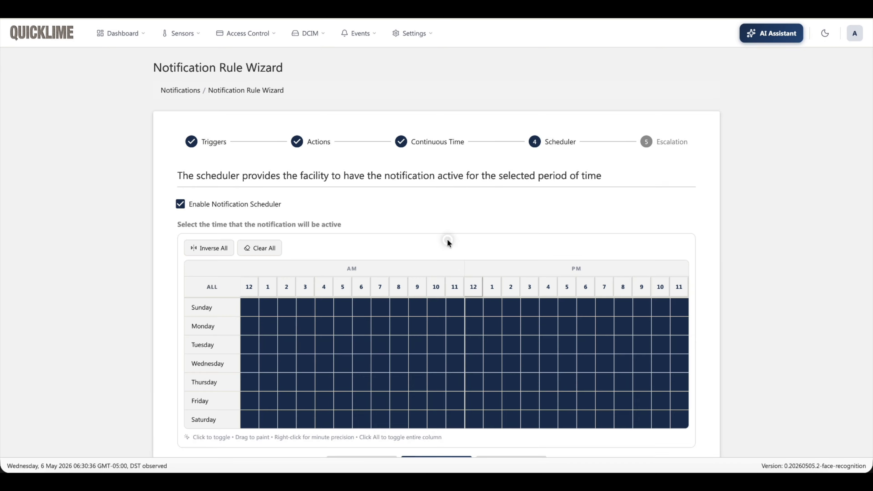
Step: Enable the notification scheduler with all hours of every day active
click(181, 205)
click(180, 206)
scroll(518, 245, down, 2)
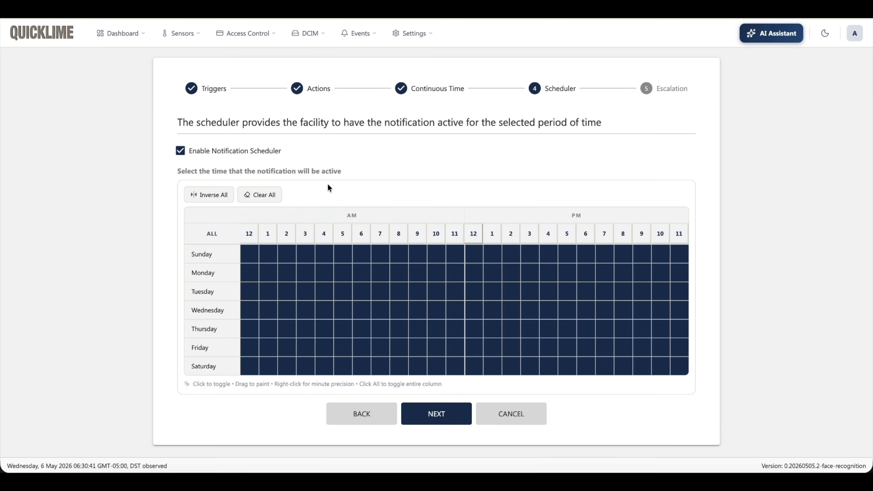